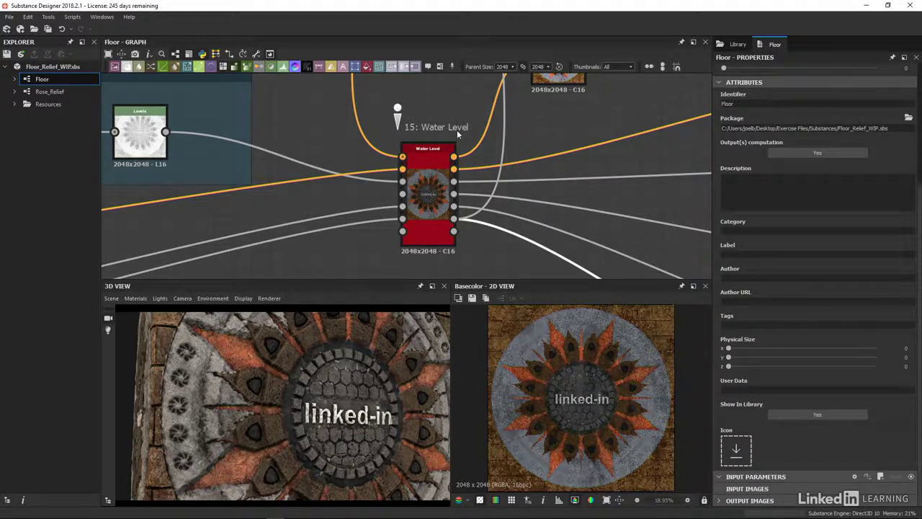
- Select the Water Level node in the Floor graph and bring up its water, sludge and frost parameters
{"action": "left_click", "coordinate": [450, 154]}
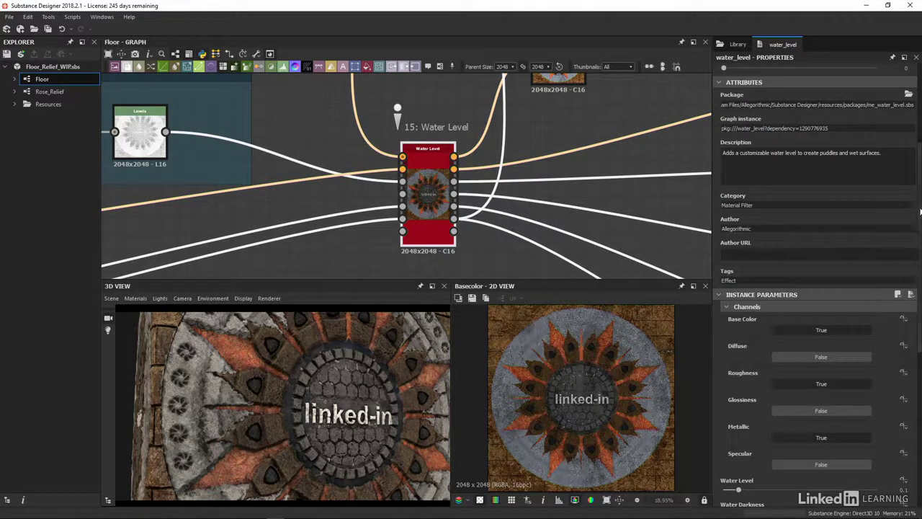
{"action": "scroll", "coordinate": [814, 288], "scroll_direction": "down", "scroll_amount": 5}
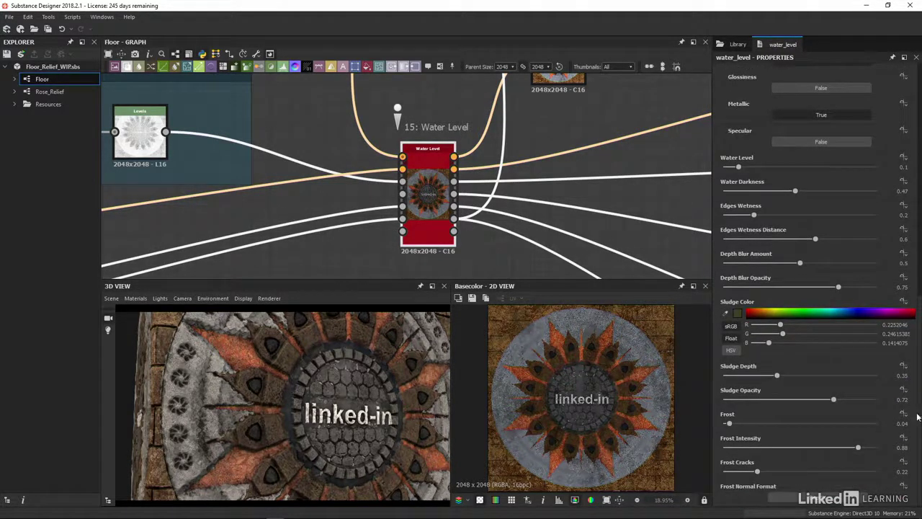
{"action": "left_click_drag", "start_coordinate": [349, 430], "coordinate": [288, 405]}
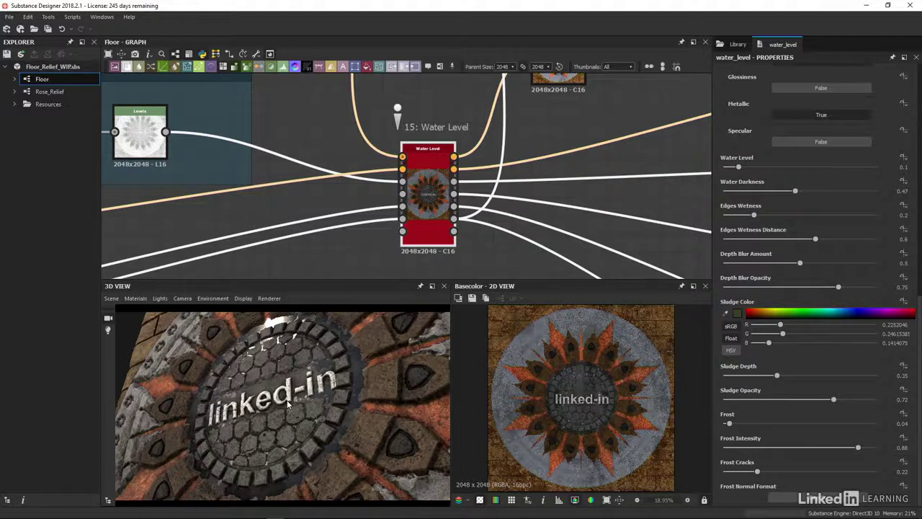
{"action": "scroll", "coordinate": [430, 195], "scroll_direction": "up", "scroll_amount": 2}
{"action": "middle_click_drag", "start_coordinate": [430, 198], "coordinate": [419, 180]}
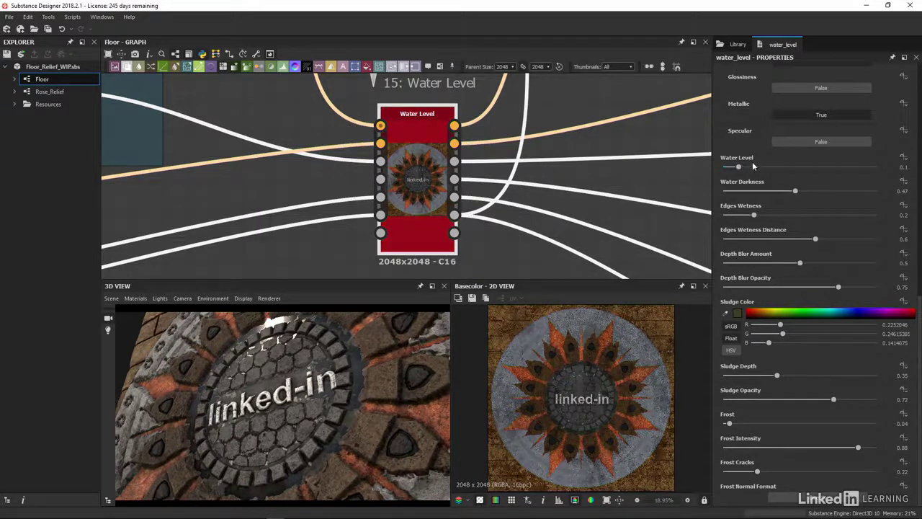
- Try Water Level values of 0.34 and 0.05 on the node, and settle on 0.28
{"action": "left_click_drag", "start_coordinate": [748, 166], "coordinate": [775, 169]}
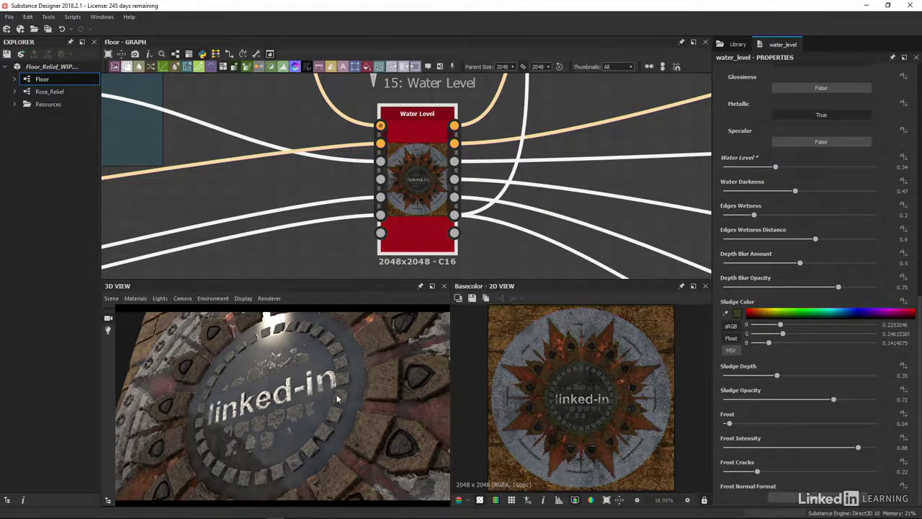
{"action": "left_click", "coordinate": [736, 168]}
{"action": "left_click_drag", "start_coordinate": [732, 167], "coordinate": [731, 170]}
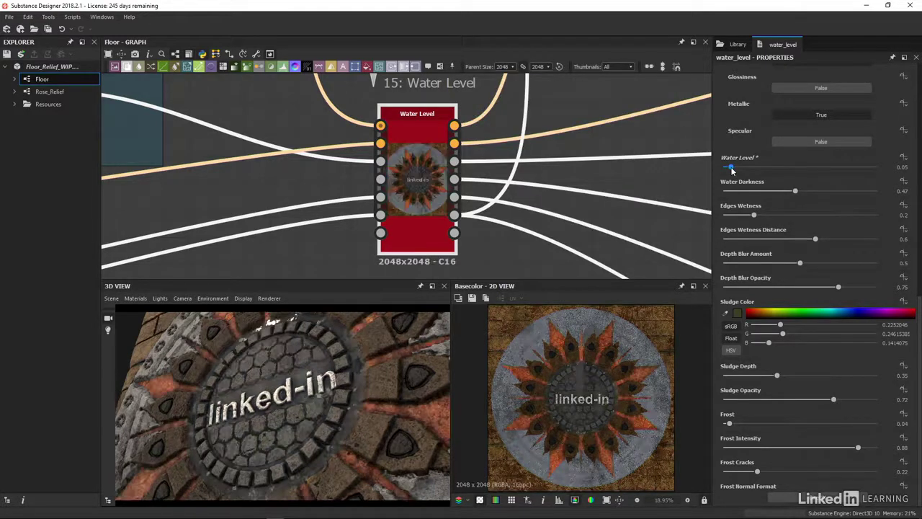
{"action": "double_click", "coordinate": [906, 167]}
{"action": "type", "text": "0.28"}
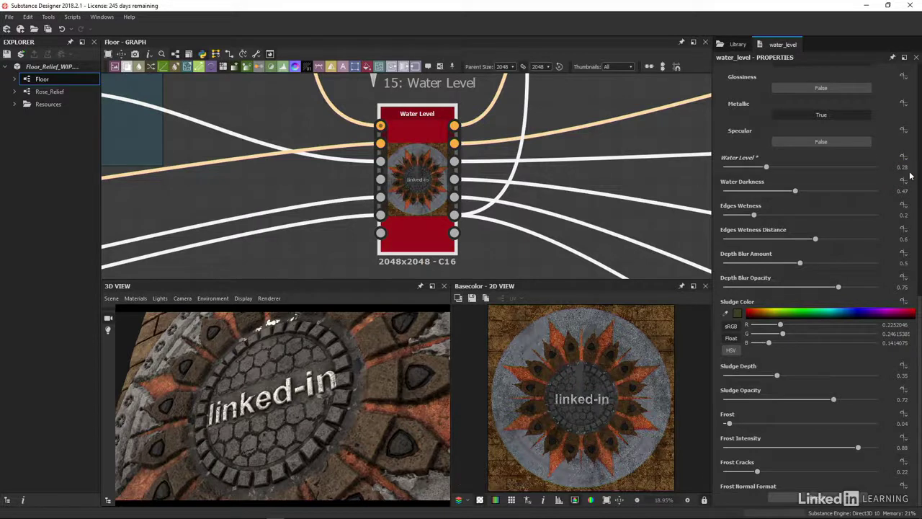
{"action": "key", "text": "Return"}
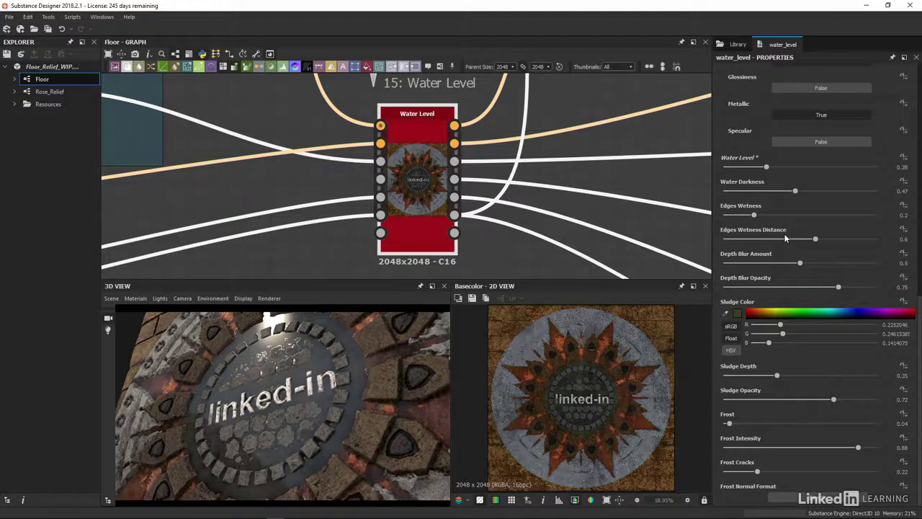
- Raise Edges Wetness to 0.71 and lower Edges Wetness Distance to 0.33
{"action": "left_click_drag", "start_coordinate": [753, 214], "coordinate": [795, 216]}
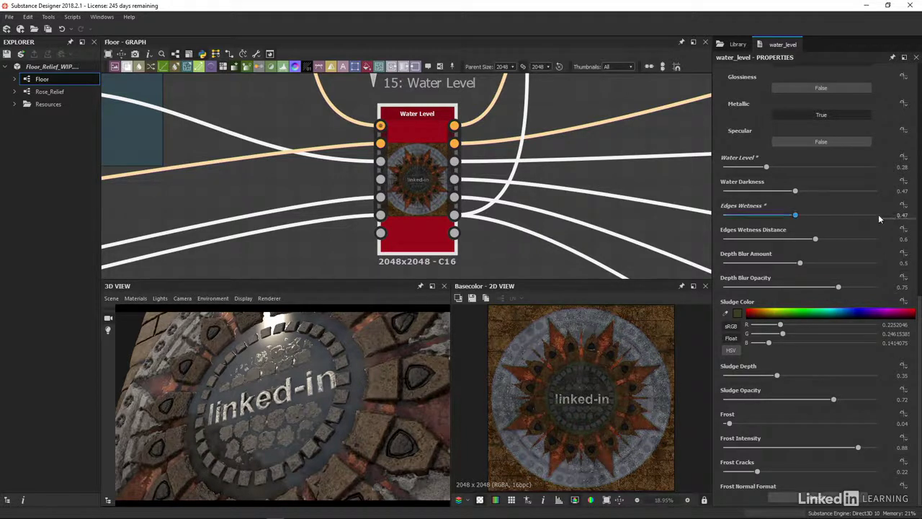
{"action": "left_click", "coordinate": [832, 215]}
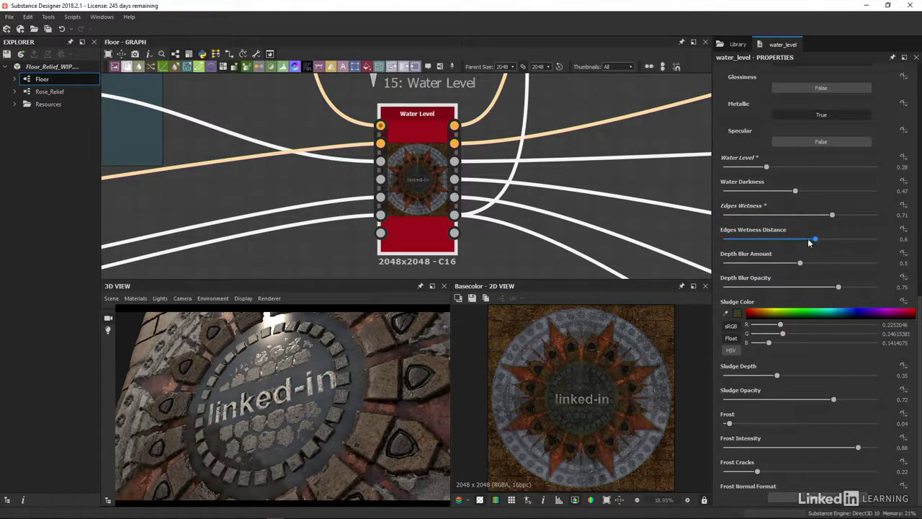
{"action": "left_click", "coordinate": [808, 239]}
{"action": "left_click", "coordinate": [798, 240]}
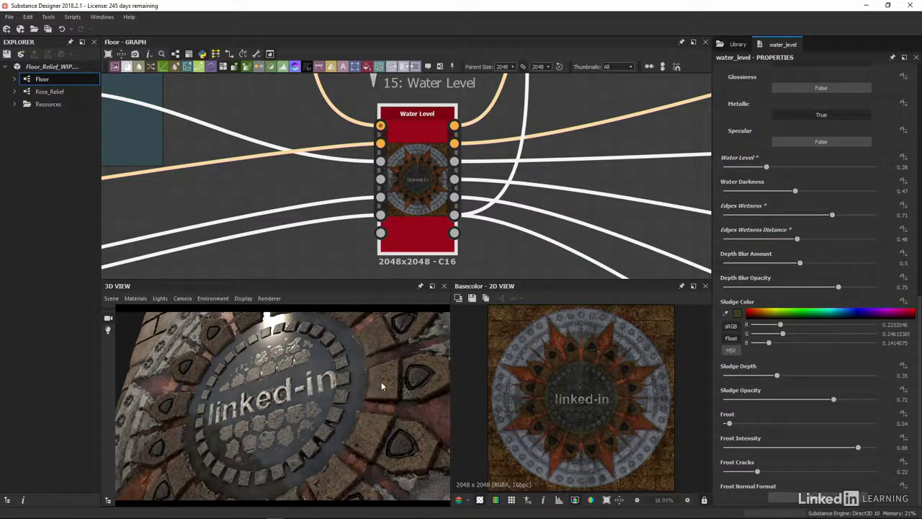
{"action": "left_click_drag", "start_coordinate": [796, 240], "coordinate": [776, 243]}
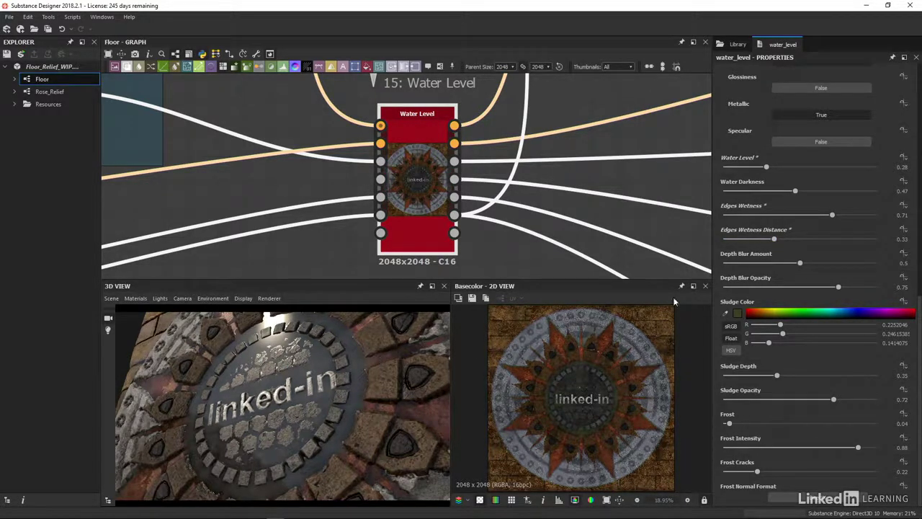
- Set Edges Wetness to 0.8 and Edges Wetness Distance to 0.45
{"action": "left_click", "coordinate": [902, 214]}
{"action": "type", "text": "0.8"}
{"action": "key", "text": "Tab"}
{"action": "type", "text": "0.45"}
{"action": "key", "text": "Return"}
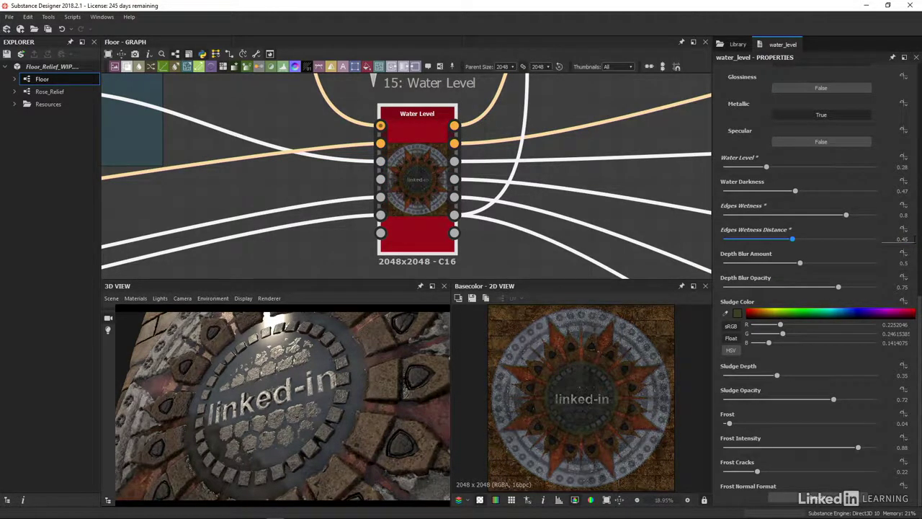
- Set the node's Water Level to 0.6 and inspect the flooded linked-in lettering up close
{"action": "left_click", "coordinate": [902, 167]}
{"action": "type", "text": "0.6"}
{"action": "key", "text": "Return"}
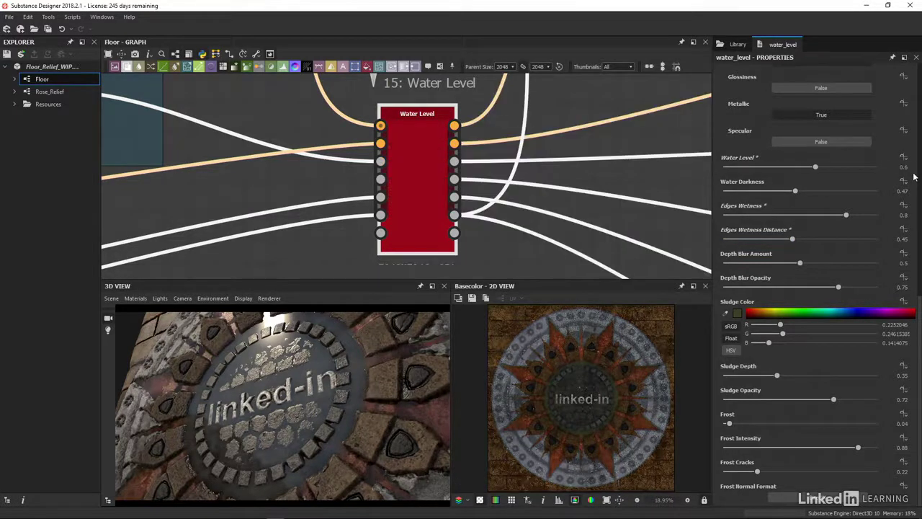
{"action": "scroll", "coordinate": [278, 409], "scroll_direction": "up", "scroll_amount": 3}
{"action": "scroll", "coordinate": [278, 406], "scroll_direction": "up", "scroll_amount": 3}
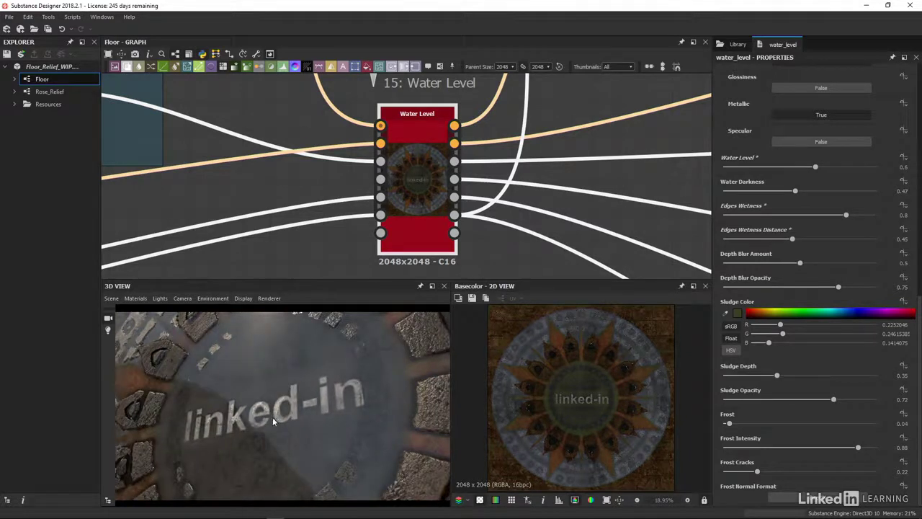
- Try Water Darkness at 0, 0.81 and 0.32, and set it to 0.47
{"action": "left_click_drag", "start_coordinate": [794, 191], "coordinate": [717, 189]}
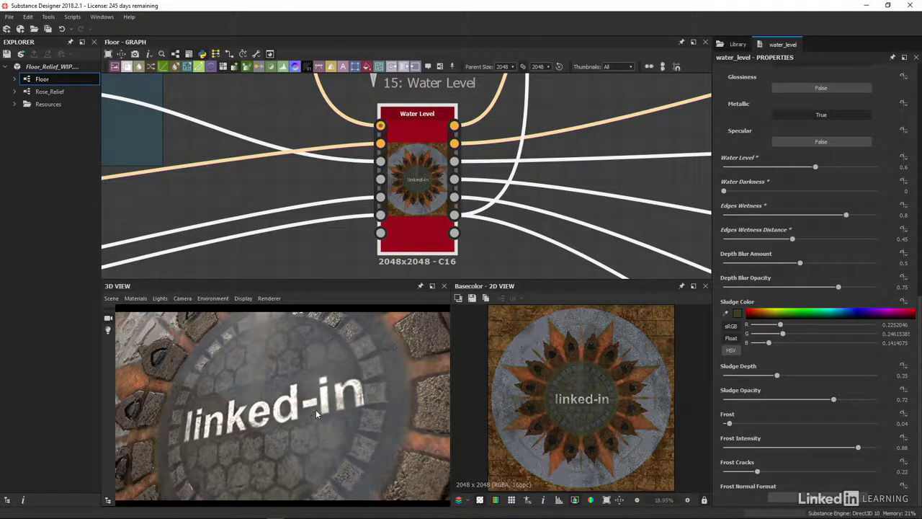
{"action": "left_click_drag", "start_coordinate": [816, 191], "coordinate": [847, 193]}
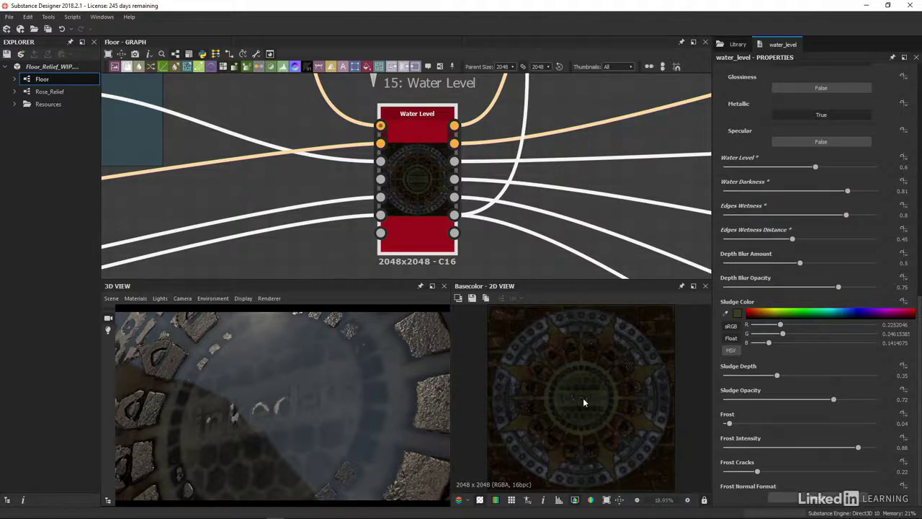
{"action": "left_click_drag", "start_coordinate": [788, 193], "coordinate": [774, 193]}
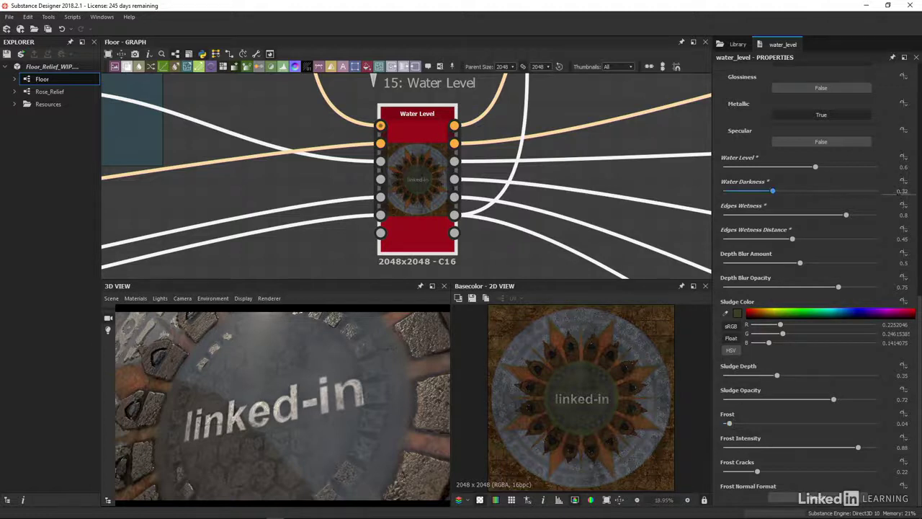
{"action": "left_click", "coordinate": [900, 191]}
{"action": "type", "text": "0.47"}
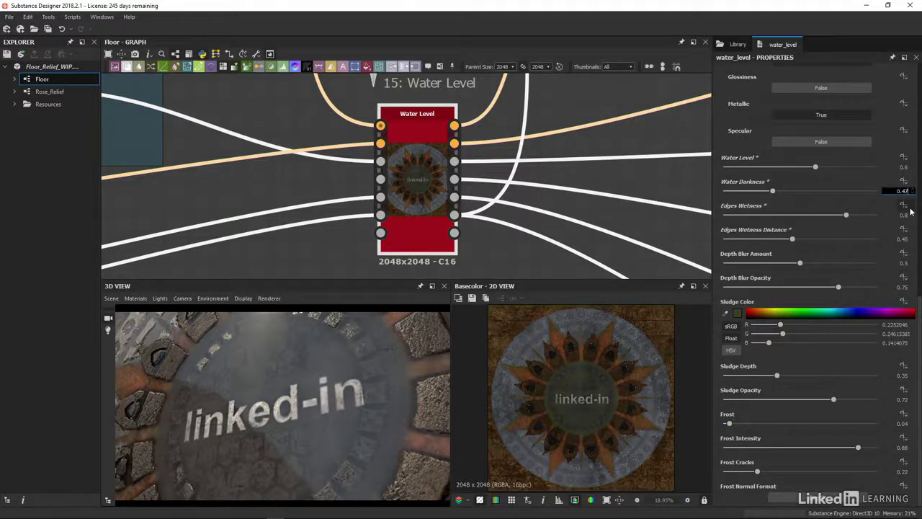
{"action": "key", "text": "Return"}
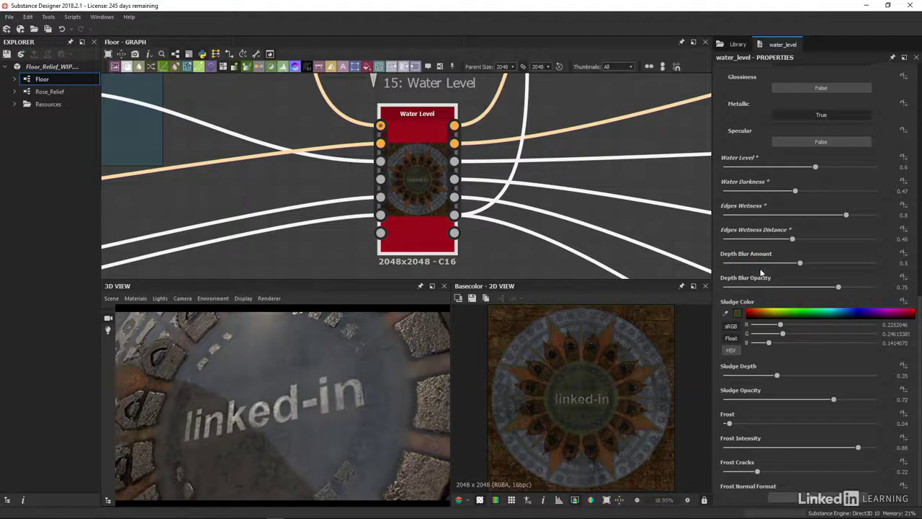
- Set Depth Blur Amount and Depth Blur Opacity to 1, and reduce the opacity to 0.82
{"action": "double_click", "coordinate": [900, 263]}
{"action": "type", "text": "1"}
{"action": "key", "text": "Tab"}
{"action": "type", "text": "1"}
{"action": "key", "text": "Return"}
{"action": "left_click_drag", "start_coordinate": [857, 289], "coordinate": [851, 289]}
- Set Depth Blur Amount to 0.4 and Depth Blur Opacity to 0.6
{"action": "left_click", "coordinate": [906, 264]}
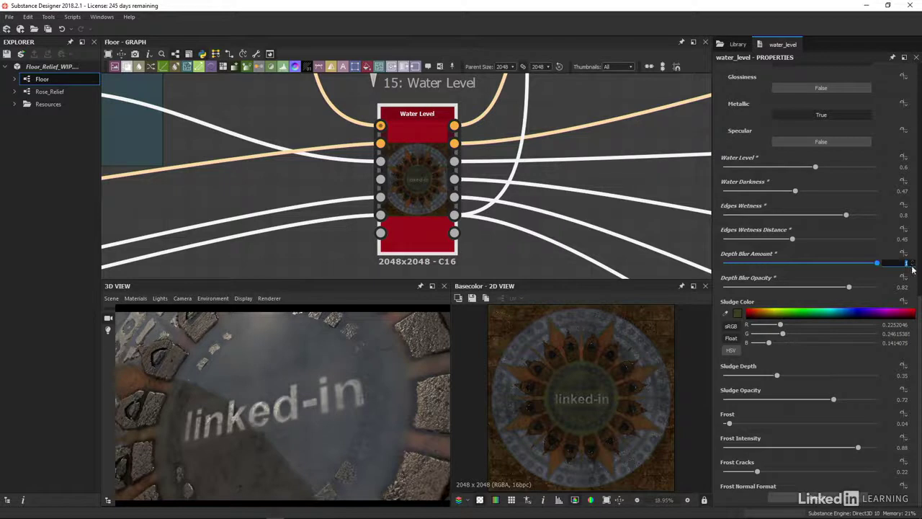
{"action": "type", "text": "0.4"}
{"action": "key", "text": "Tab"}
{"action": "type", "text": "0.6"}
{"action": "key", "text": "Return"}
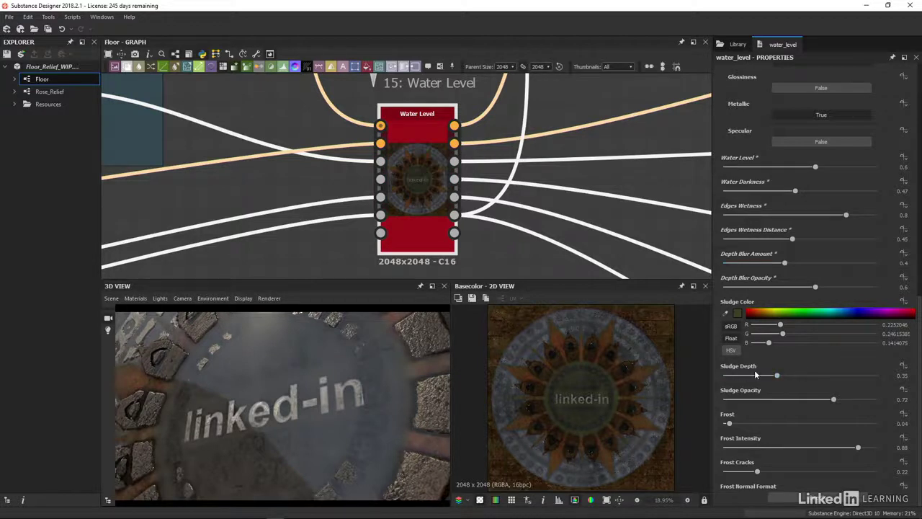
- Try Sludge Depth at 0.11 and 0, and set it to 0.37 with Sludge Opacity at 0.86
{"action": "left_click_drag", "start_coordinate": [776, 375], "coordinate": [740, 377]}
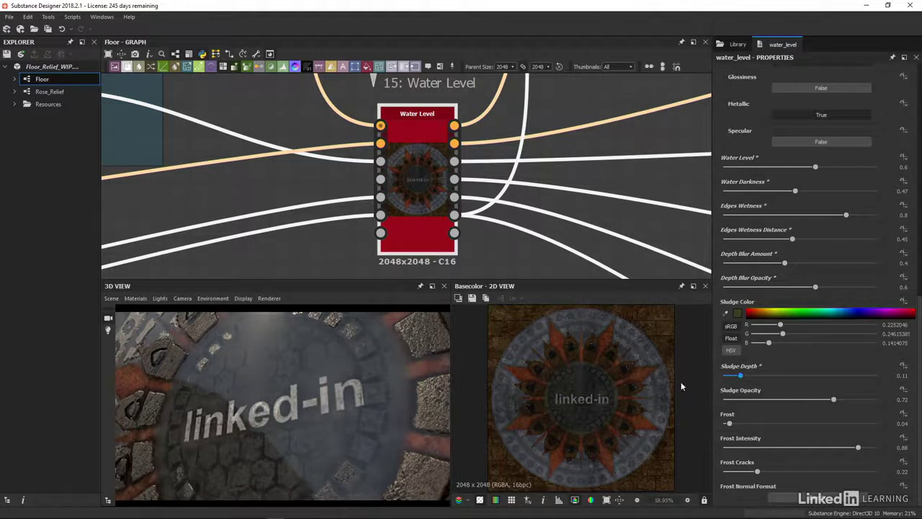
{"action": "left_click_drag", "start_coordinate": [740, 375], "coordinate": [721, 376]}
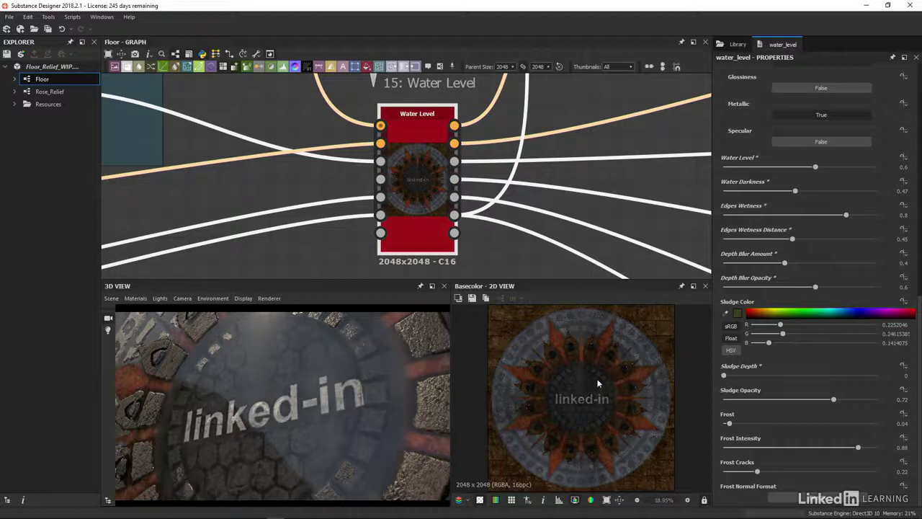
{"action": "left_click", "coordinate": [780, 376]}
{"action": "left_click", "coordinate": [854, 400]}
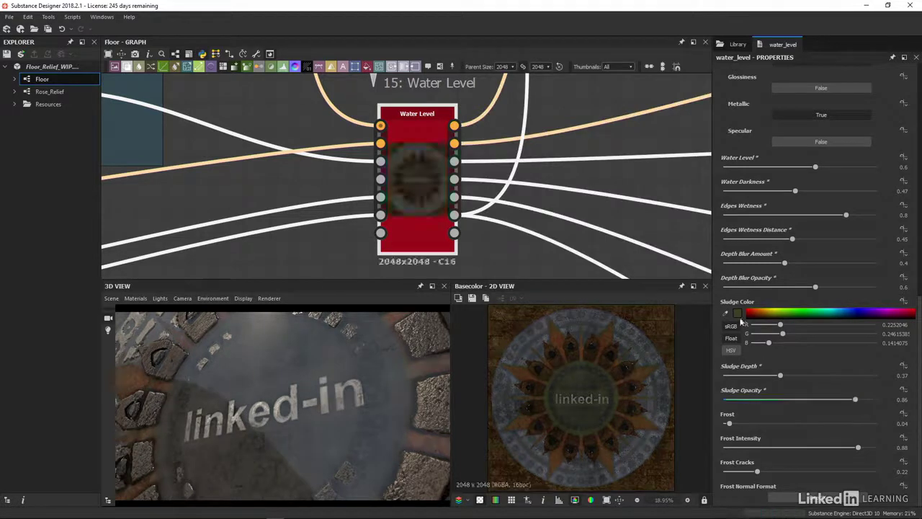
- Change the Sludge Color to a slightly greyer dark olive, #ff353927
{"action": "left_click", "coordinate": [738, 314]}
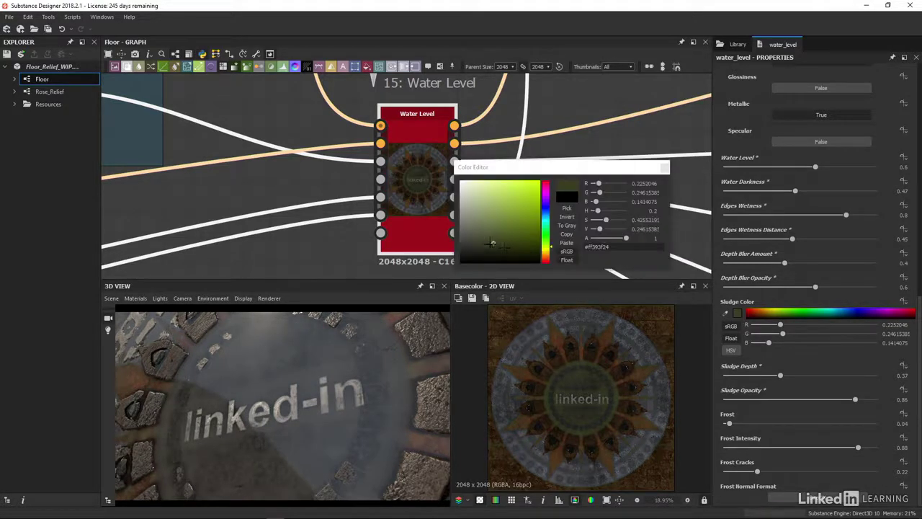
{"action": "left_click", "coordinate": [484, 245]}
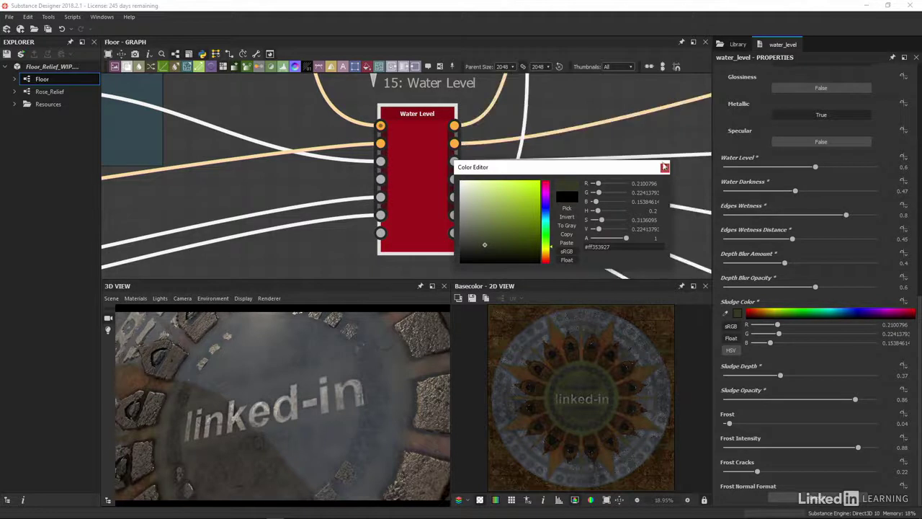
{"action": "left_click", "coordinate": [664, 168]}
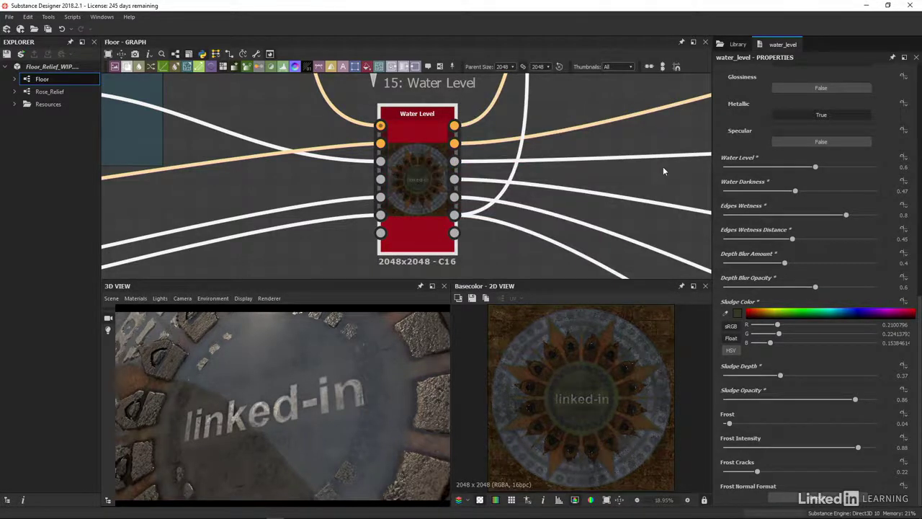
- Increase Frost through 0.24 and 0.62 up to its full value of 1
{"action": "left_click_drag", "start_coordinate": [729, 424], "coordinate": [763, 426]}
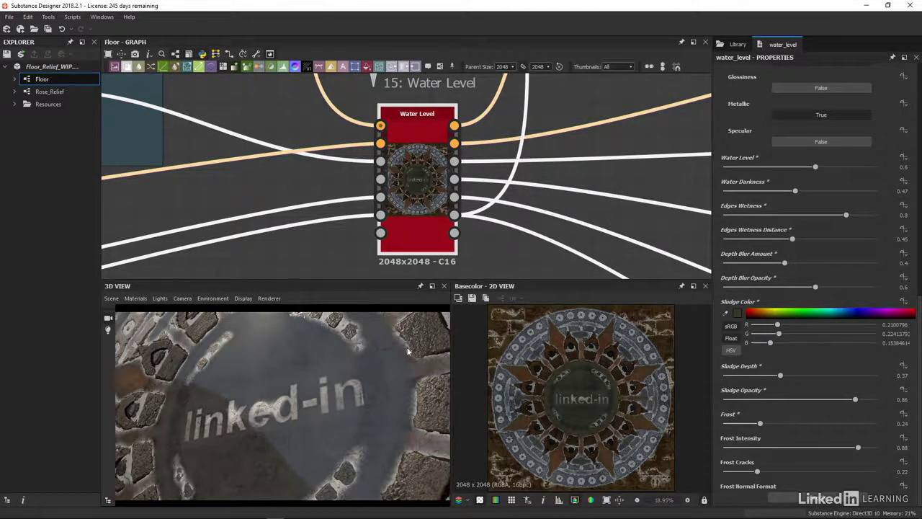
{"action": "left_click", "coordinate": [817, 423]}
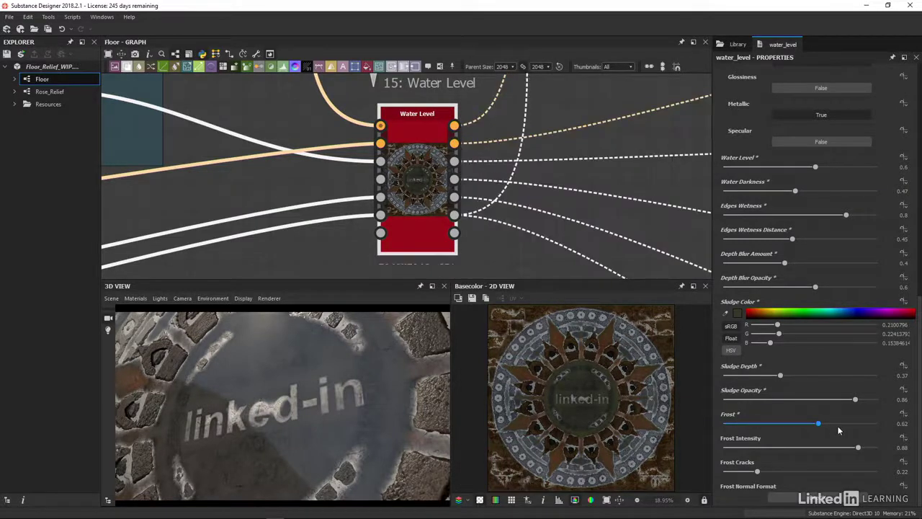
{"action": "left_click_drag", "start_coordinate": [870, 429], "coordinate": [885, 430]}
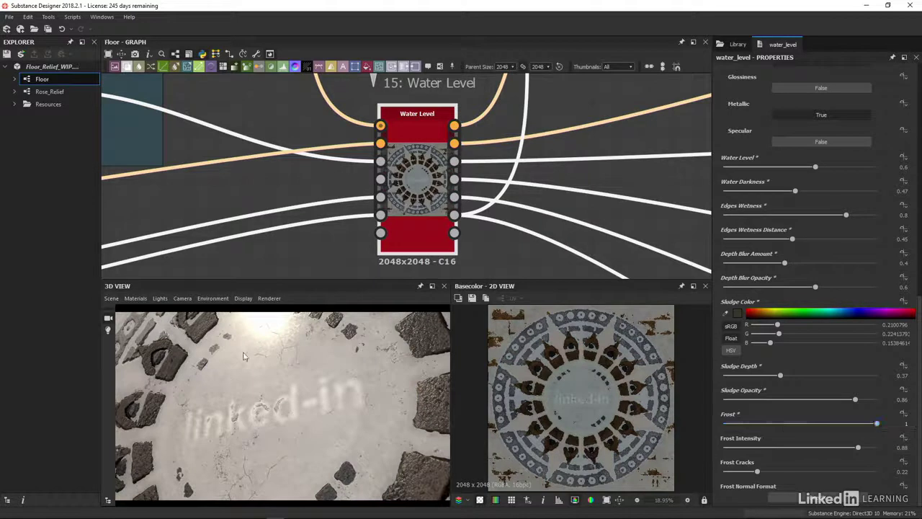
- Lower Frost Intensity to 0.32, set Frost Cracks to 0.9 and check the cracked ice on the model
{"action": "left_click_drag", "start_coordinate": [815, 448], "coordinate": [773, 448]}
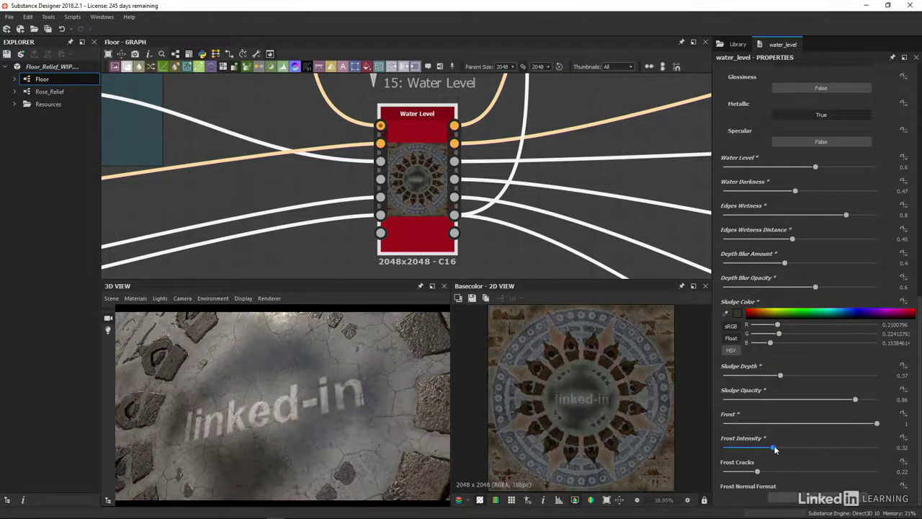
{"action": "left_click", "coordinate": [903, 471]}
{"action": "type", "text": "0.9"}
{"action": "key", "text": "Return"}
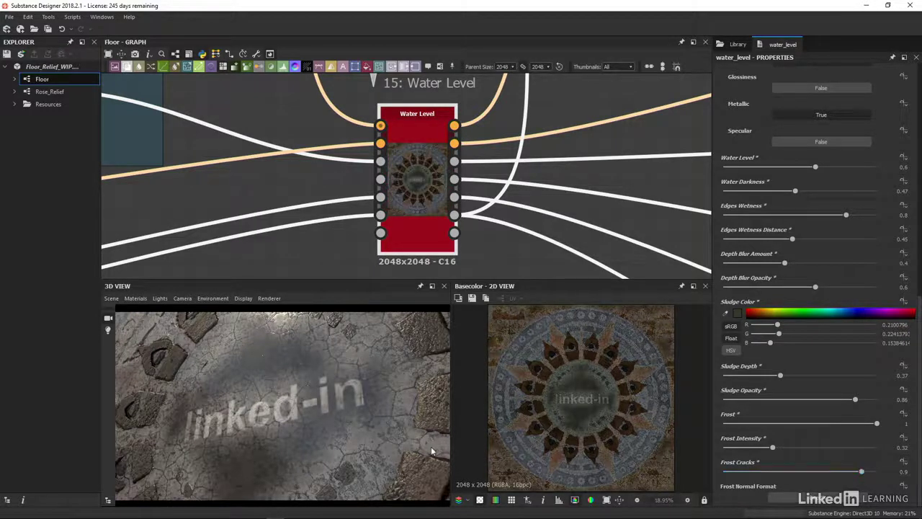
{"action": "mouse_move", "coordinate": [281, 411]}
{"action": "left_mouse_down"}
{"action": "mouse_move", "coordinate": [257, 361]}
{"action": "mouse_move", "coordinate": [294, 445]}
{"action": "mouse_move", "coordinate": [303, 403]}
{"action": "mouse_move", "coordinate": [279, 418]}
{"action": "left_mouse_up"}
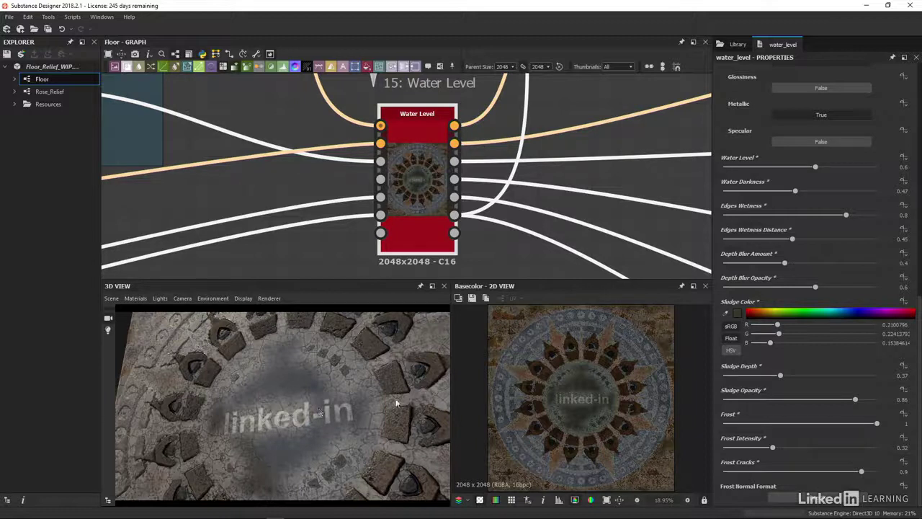
- Reset all instance parameters of the Water Level node to their default values
{"action": "scroll", "coordinate": [814, 289], "scroll_direction": "up", "scroll_amount": 5}
{"action": "scroll", "coordinate": [902, 257], "scroll_direction": "up", "scroll_amount": 3}
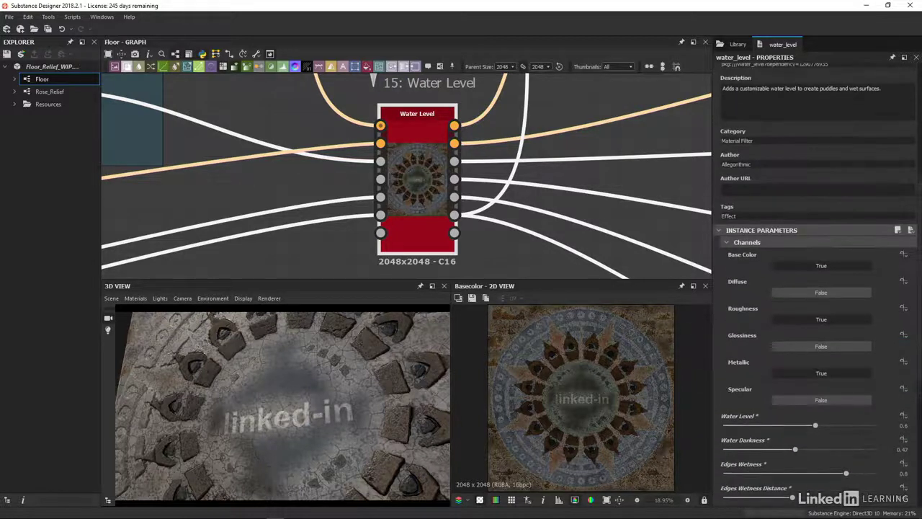
{"action": "left_click", "coordinate": [903, 256]}
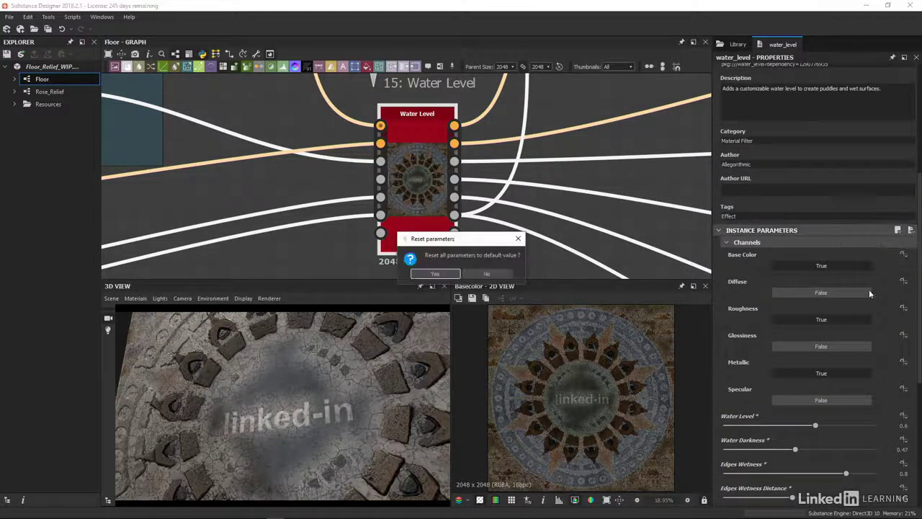
{"action": "left_click", "coordinate": [444, 273]}
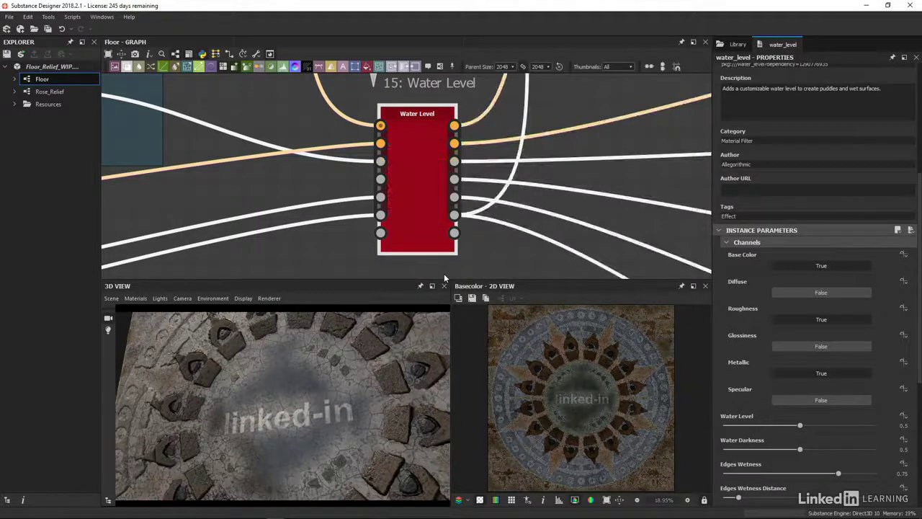